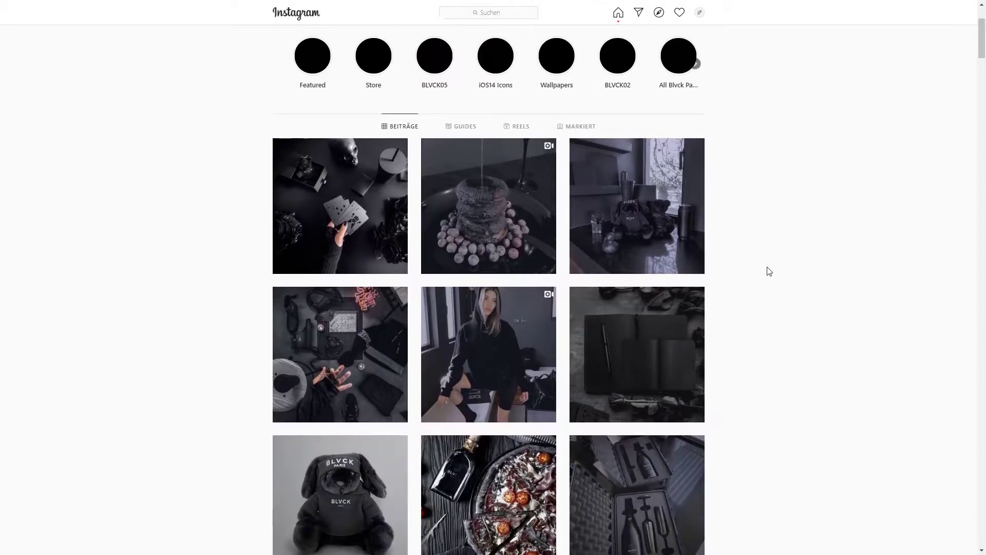
- Scroll through the Blvck Instagram grid of near-black, desaturated posts for style reference
scroll(768, 271, "down", 7)
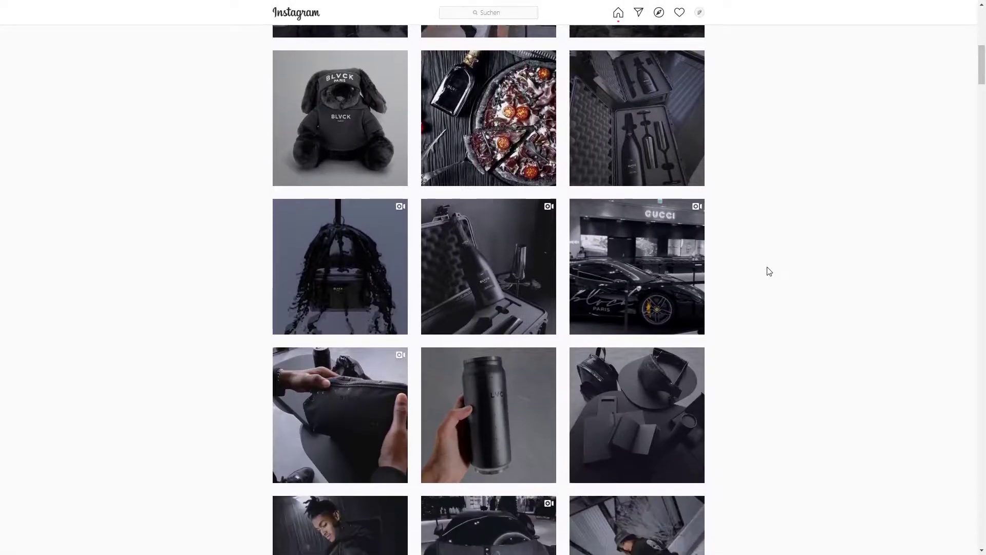
scroll(769, 271, "down", 7)
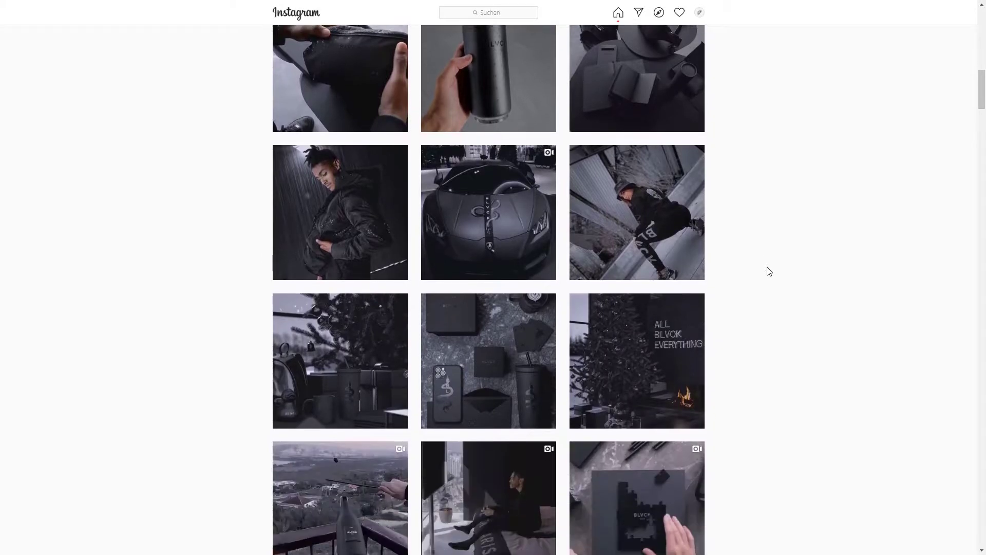
scroll(769, 272, "down", 5)
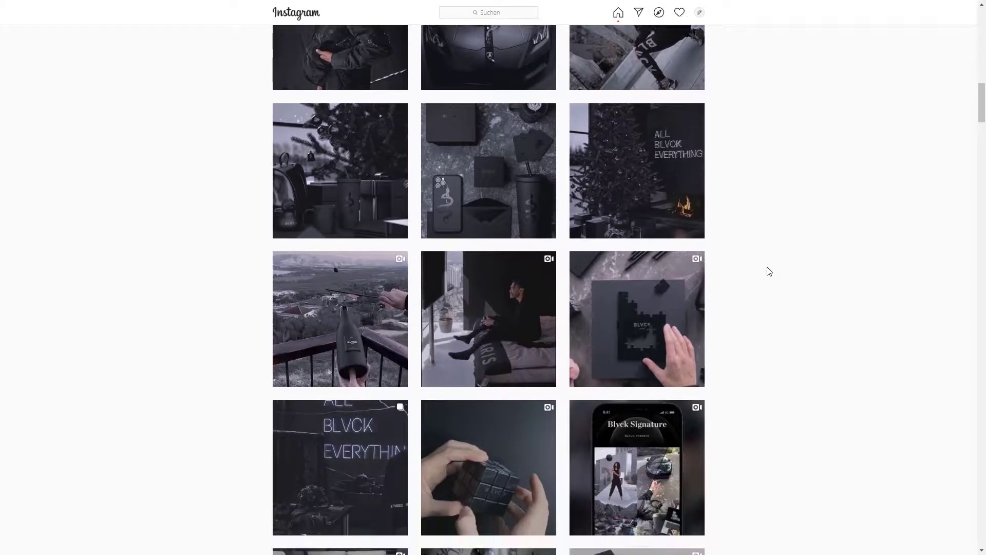
scroll(769, 271, "down", 4)
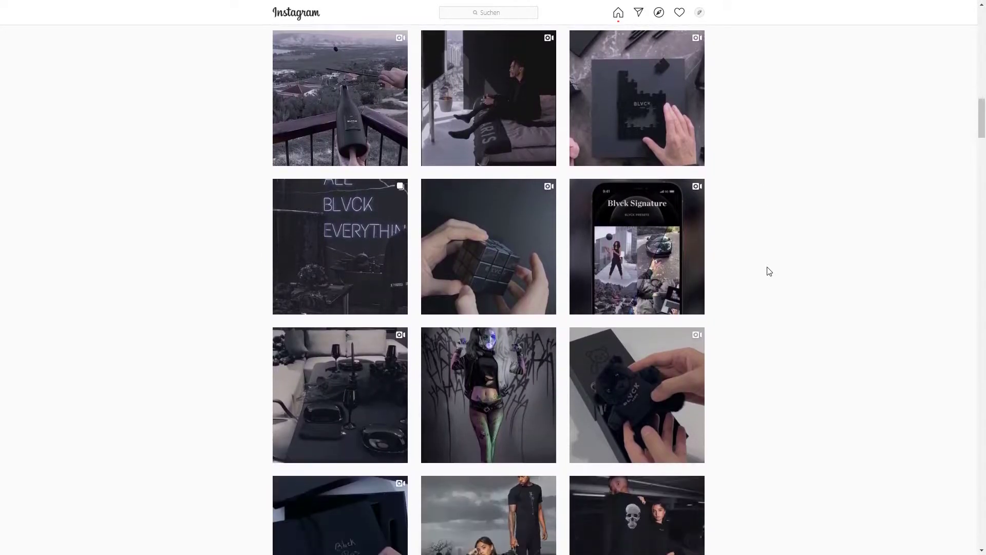
scroll(768, 271, "down", 4)
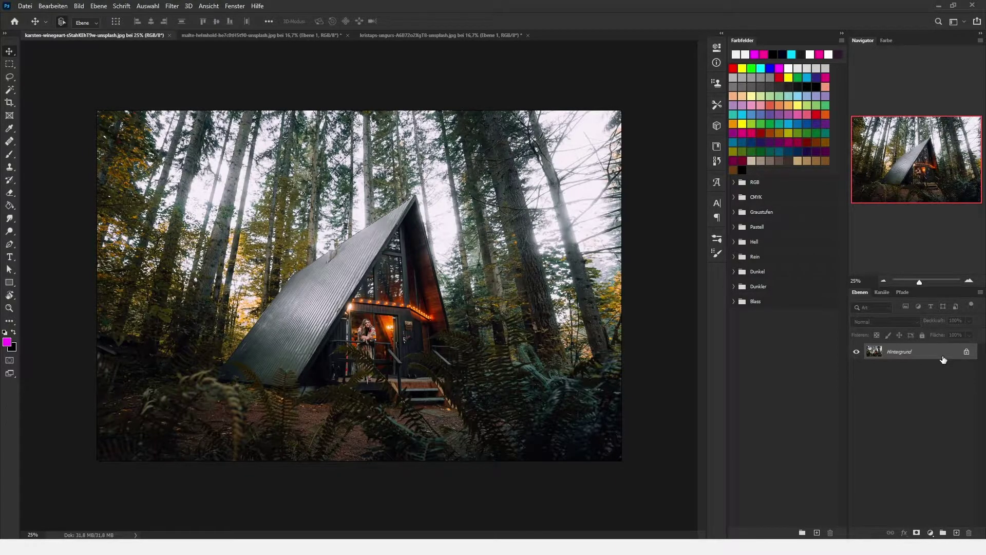
- Duplicate the Hintergrund layer, convert Ebene 1 to a smart object and open Camera Raw Filter
left_click_drag(943, 359, 941, 383)
key("ctrl+j")
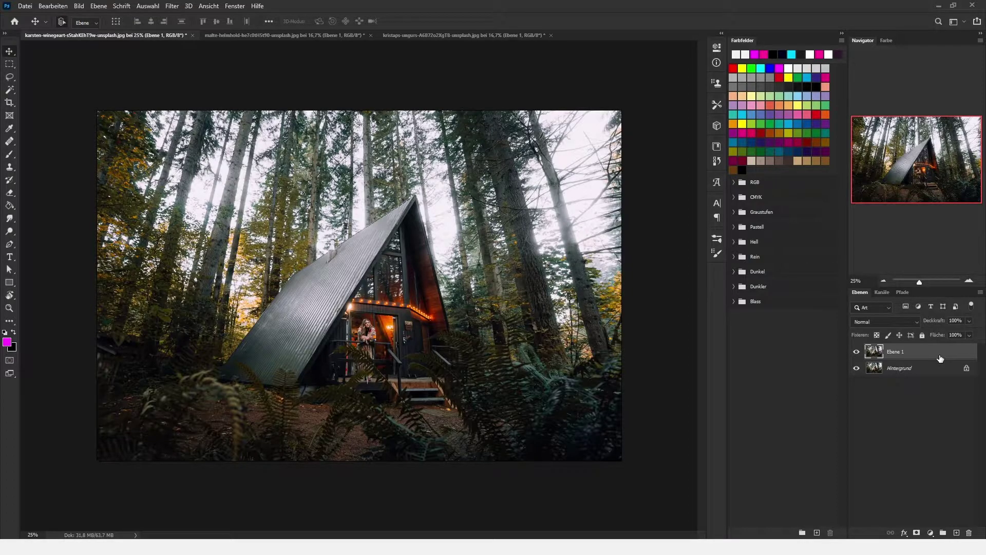
right_click(939, 358)
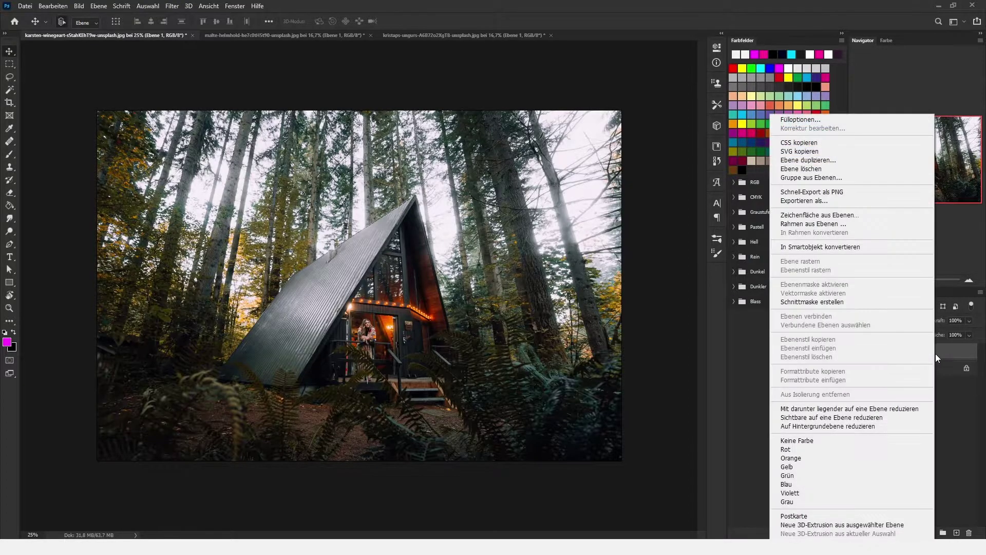
left_click(845, 248)
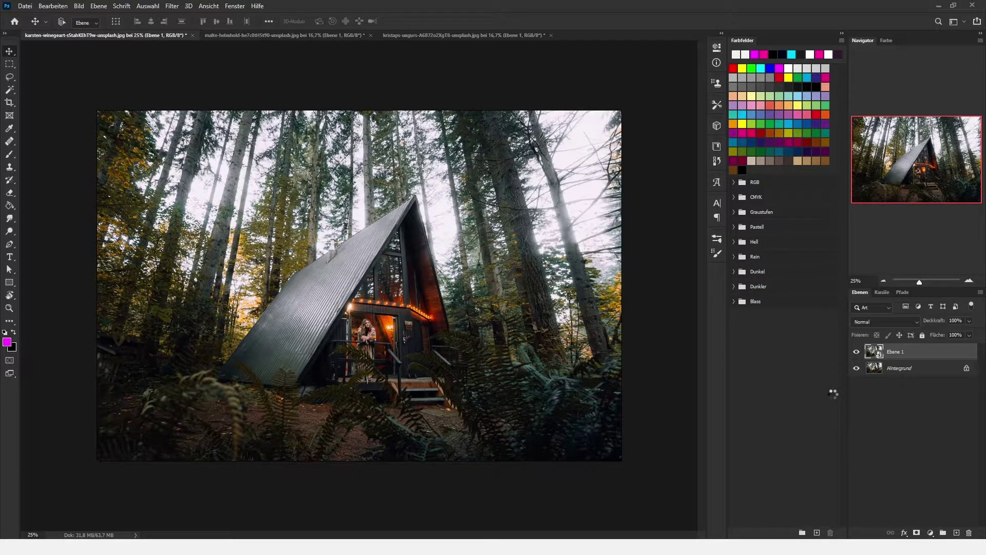
key("ctrl+shift+a")
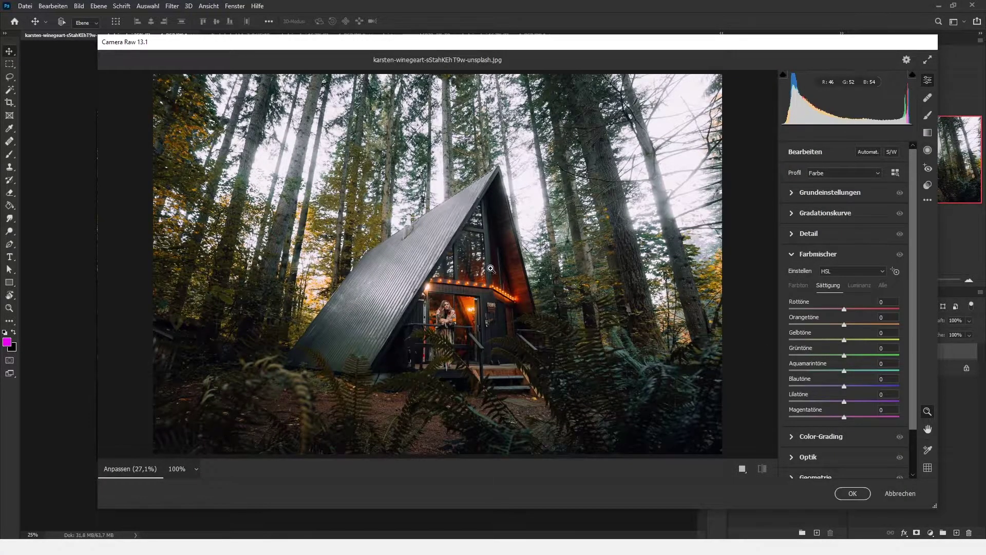
- In the Farbmischer HSL saturation sliders, raise Reds to +10
left_click(794, 255)
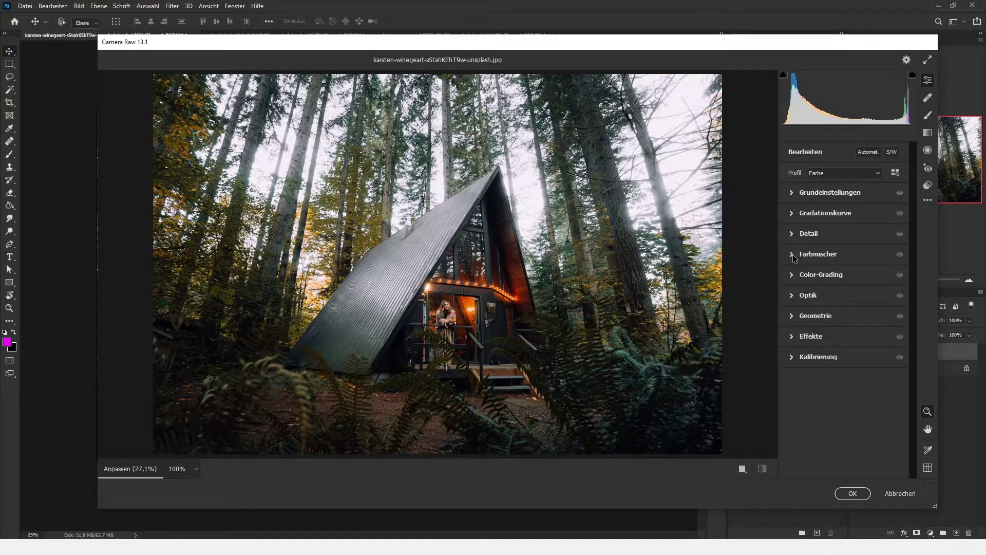
left_click(794, 257)
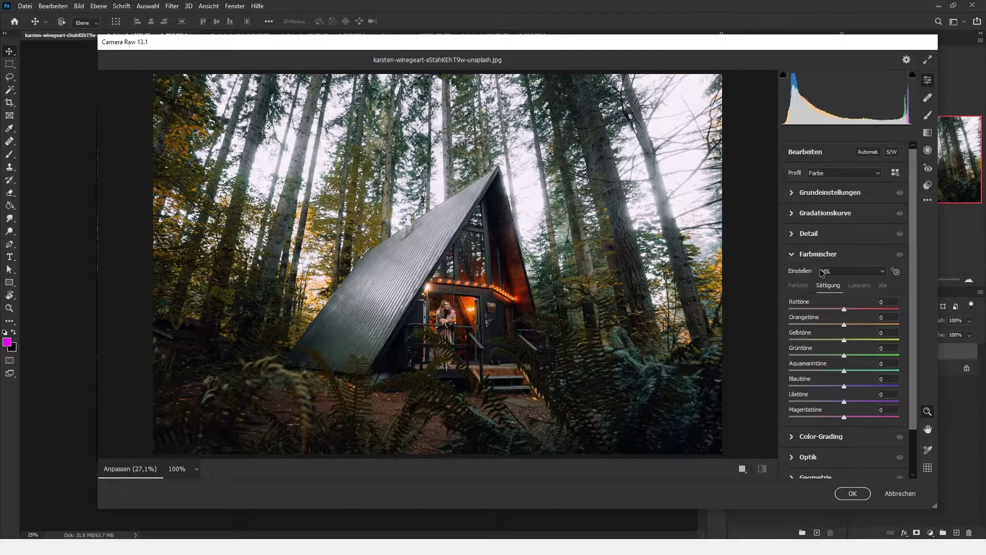
left_click(798, 288)
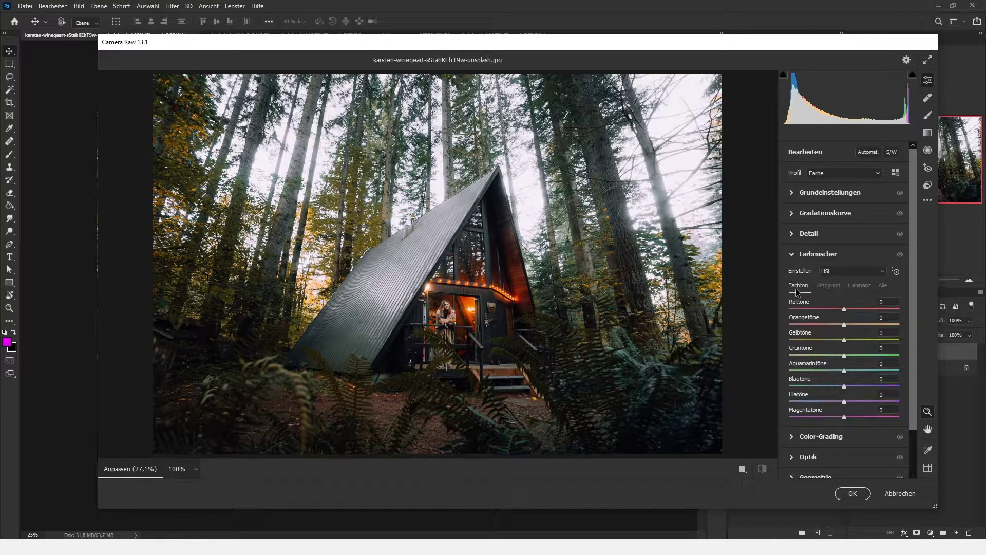
left_click(826, 287)
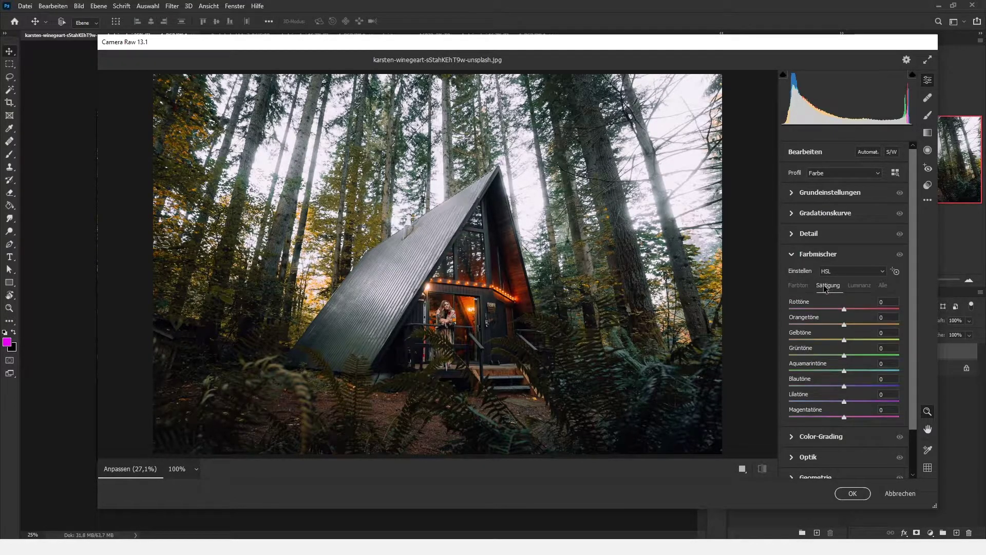
mouse_move(844, 309)
left_mouse_down()
mouse_move(866, 308)
mouse_move(857, 311)
left_mouse_up()
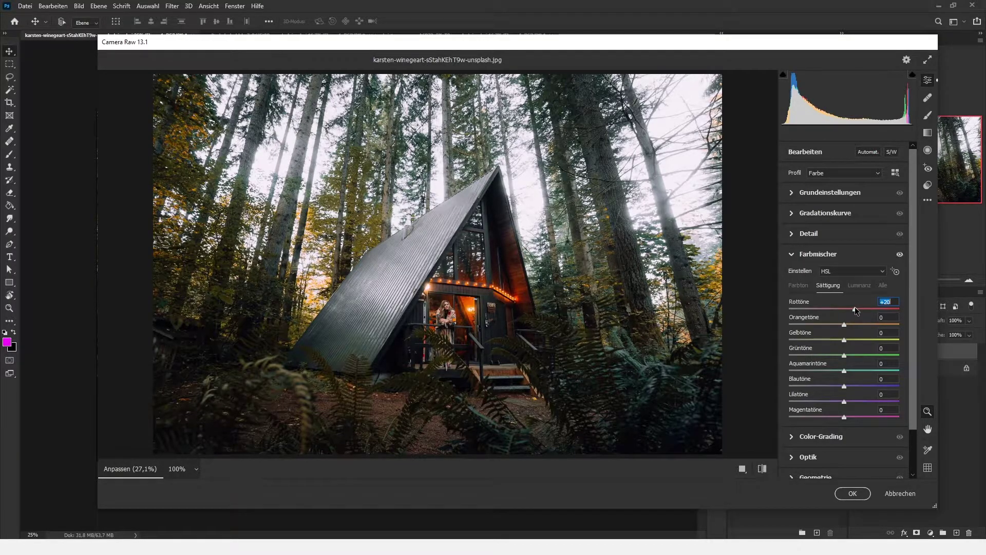
type("10")
left_click(879, 318)
type("1")
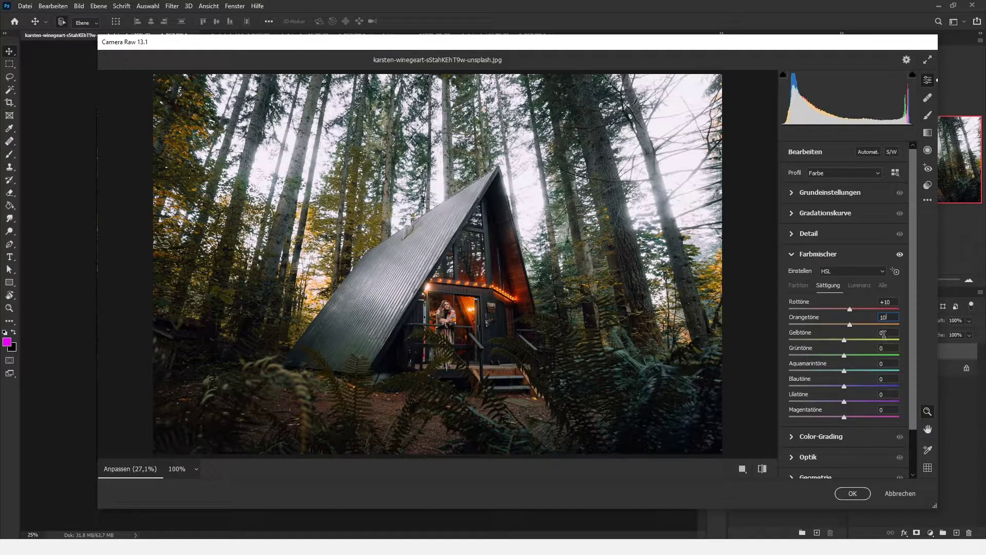
- Drag Yellows, Greens, Aquas, Blues, Purples and Magentas to -100, and lower Oranges to -23
left_click_drag(845, 340, 741, 344)
left_click_drag(844, 355, 727, 363)
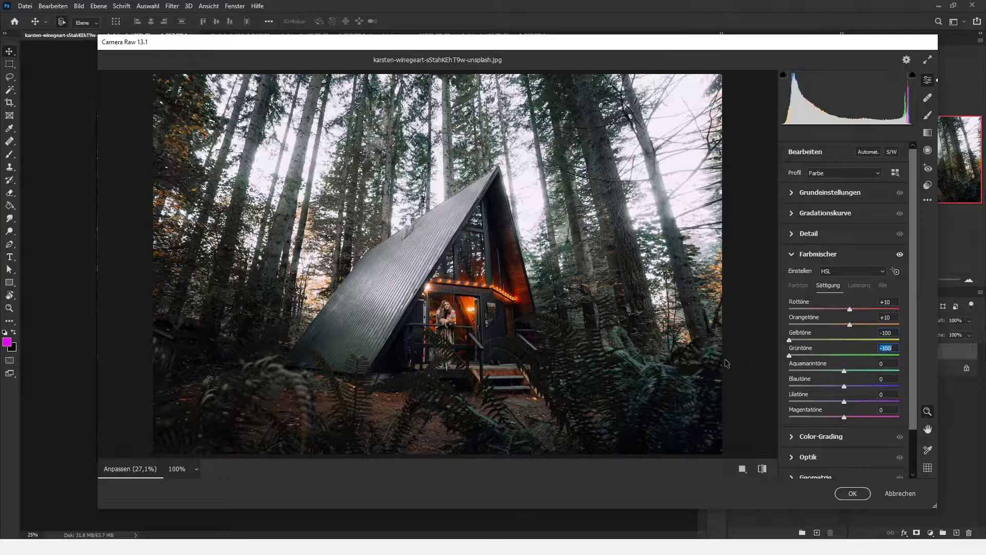
left_click_drag(845, 371, 770, 374)
left_click_drag(845, 387, 762, 391)
left_click_drag(844, 404, 784, 408)
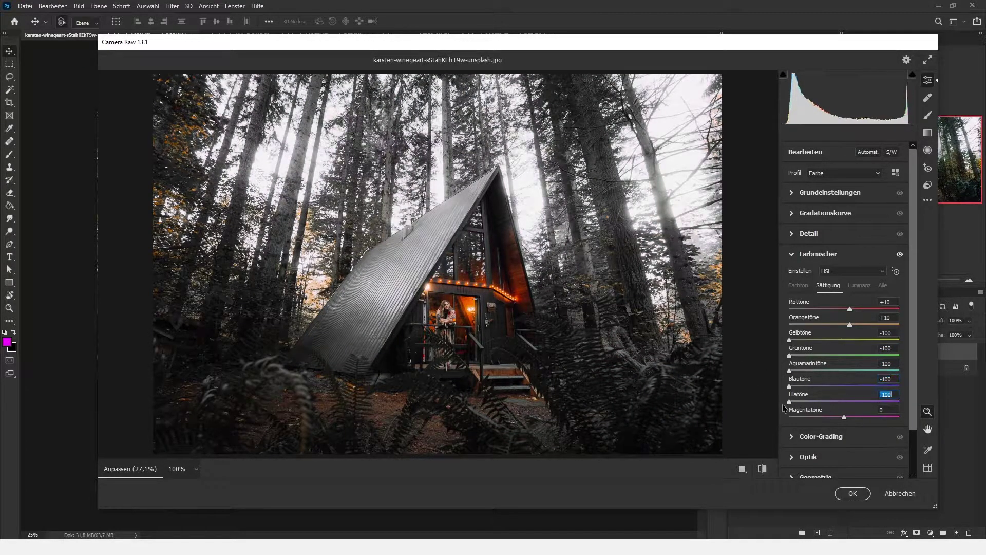
left_click_drag(844, 417, 729, 423)
left_click_drag(852, 322, 831, 325)
- Add an S-curve with points near 174/189 and 73/64, then apply the Camera Raw smart filter
left_click(809, 254)
left_click(794, 218)
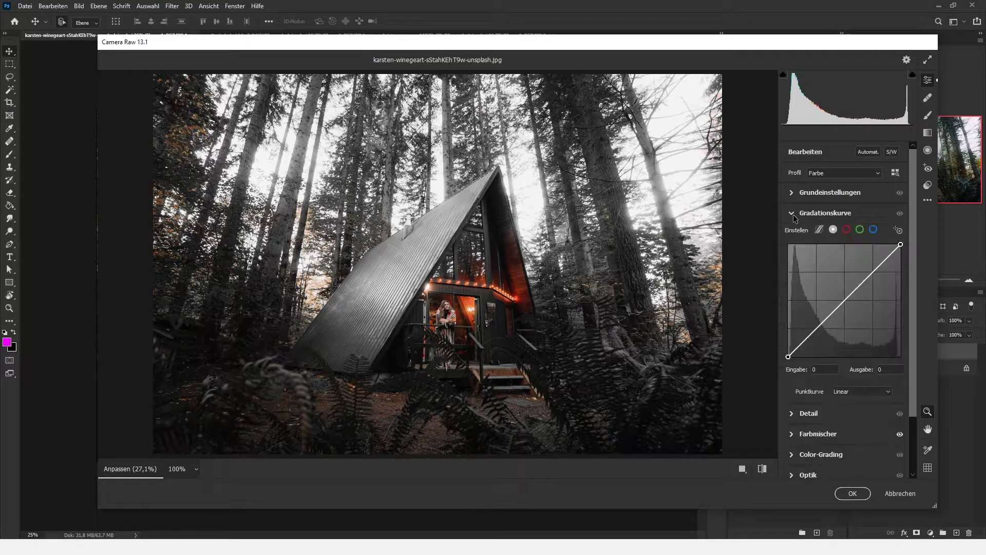
left_click(867, 276)
left_click_drag(868, 276, 865, 273)
left_click_drag(826, 327, 820, 328)
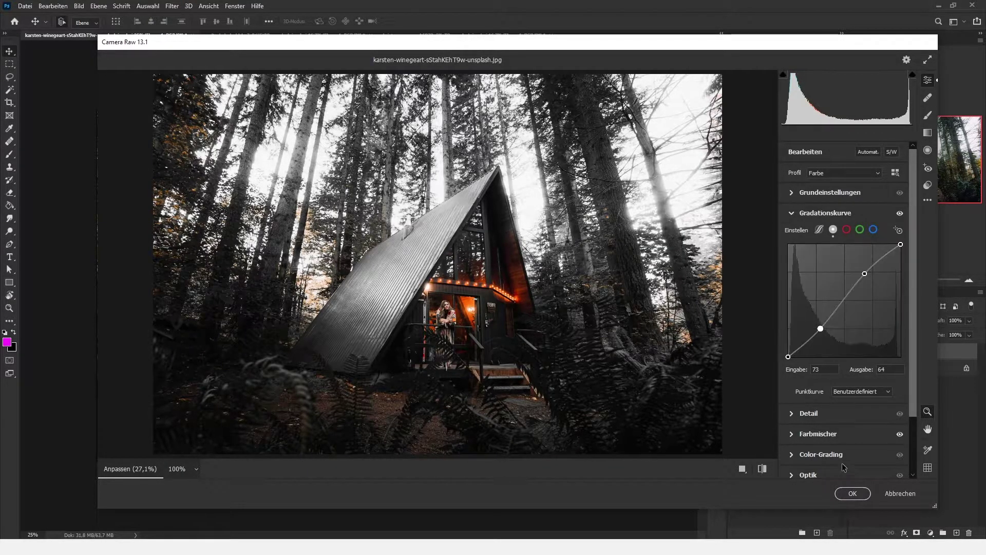
left_click(845, 494)
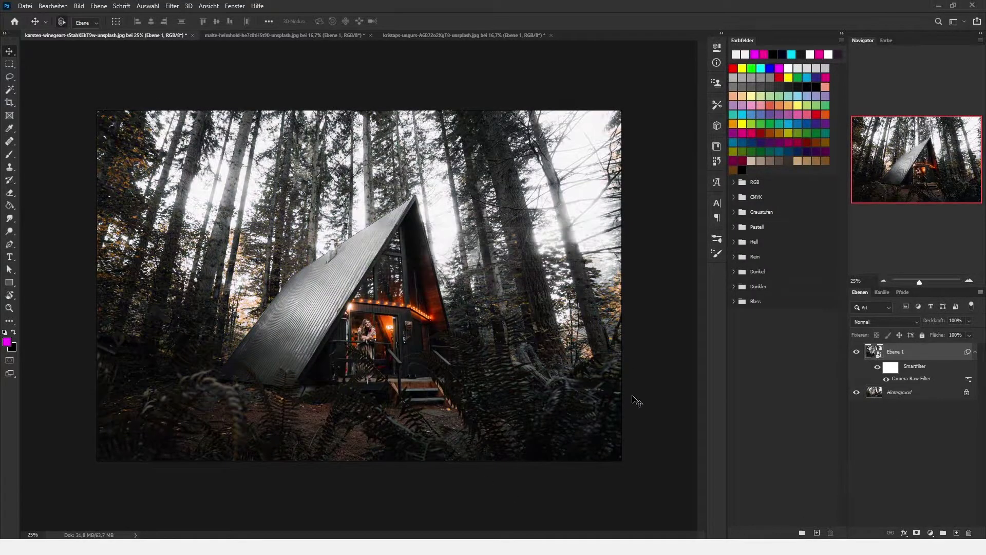
- Toggle Ebene 1's visibility to compare the desaturated cabin photo with the original
left_click(856, 352)
left_click(856, 352)
left_click(856, 352)
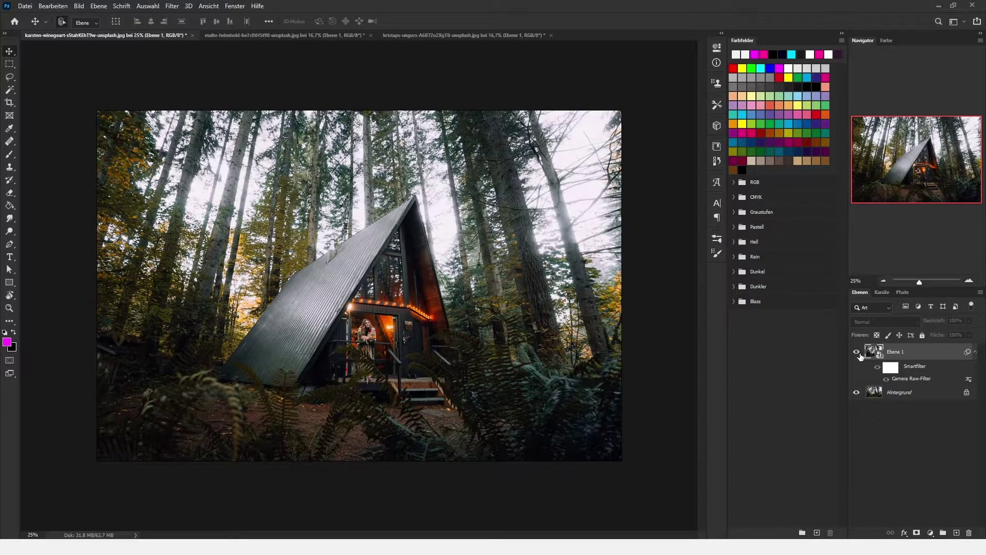
left_click(856, 351)
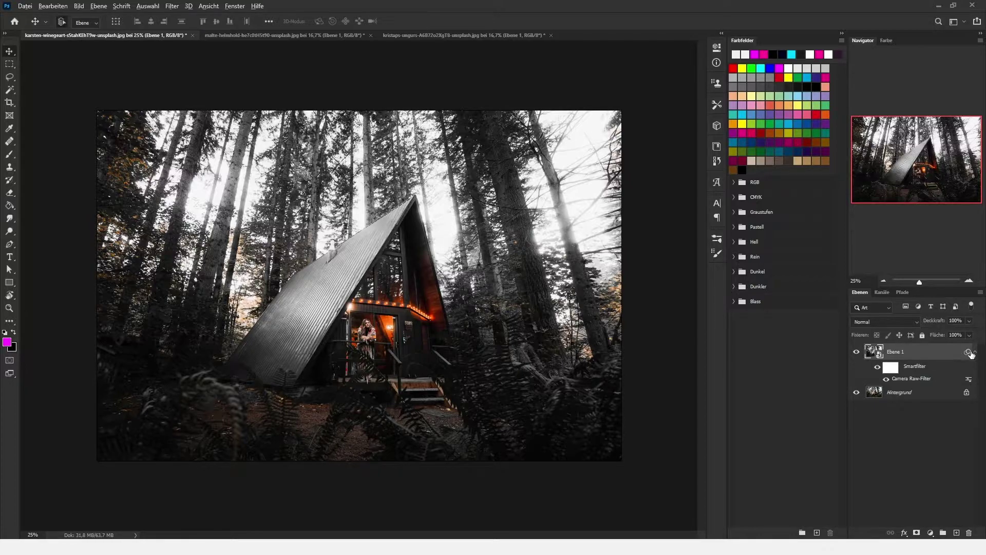
left_click(957, 440)
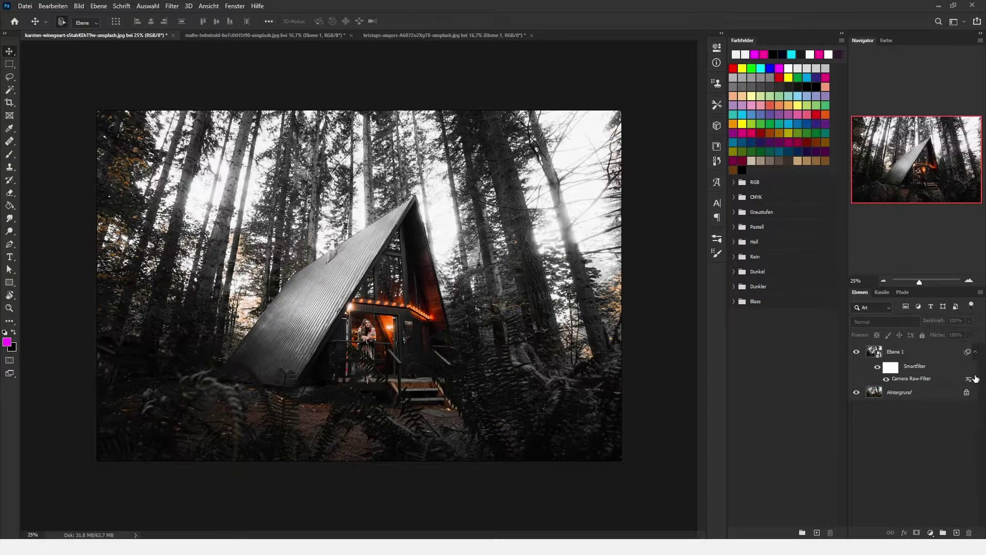
left_click(969, 360)
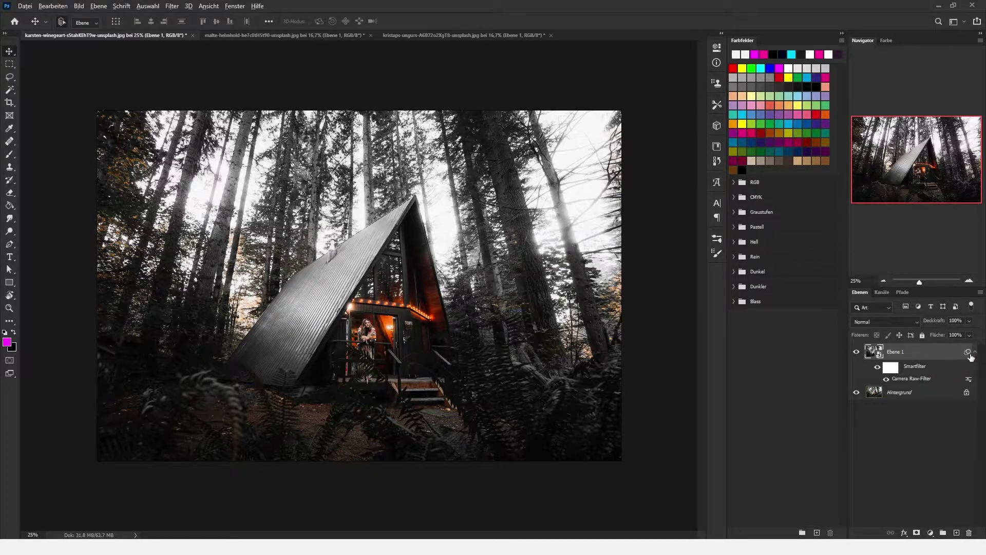
- Drag the filtered Ebene 1 onto the snow photographer photo and reopen its Camera Raw Filter
left_click(300, 36)
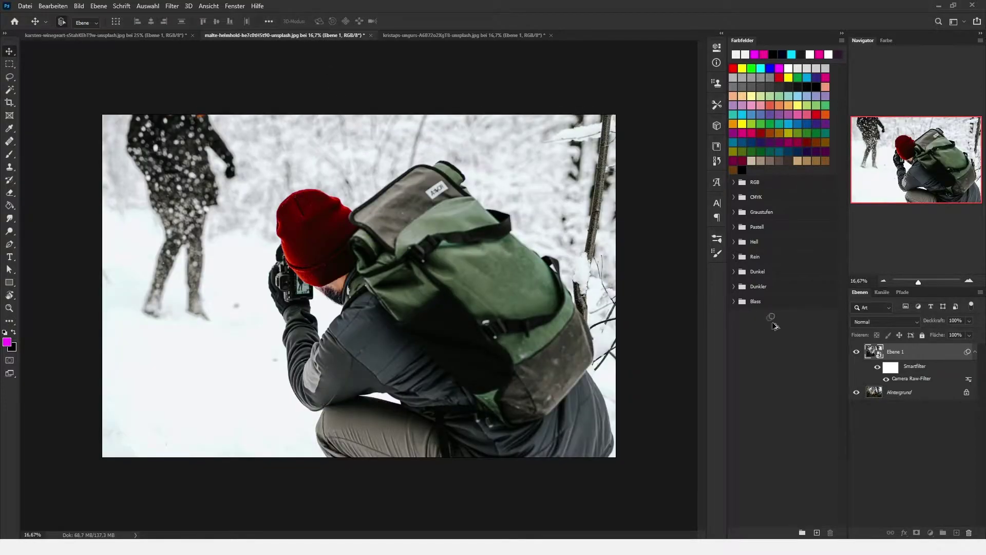
left_click_drag(902, 355, 398, 340)
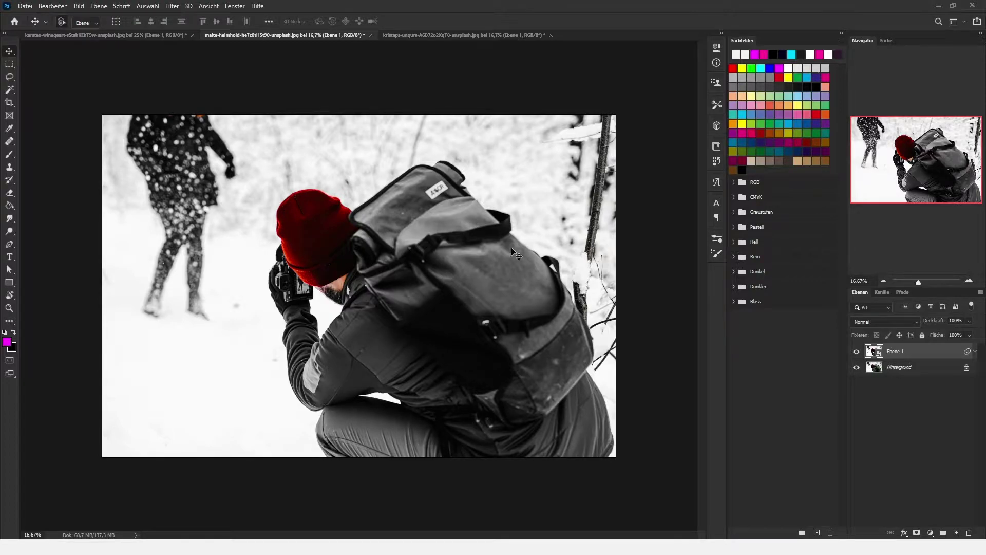
left_click(976, 351)
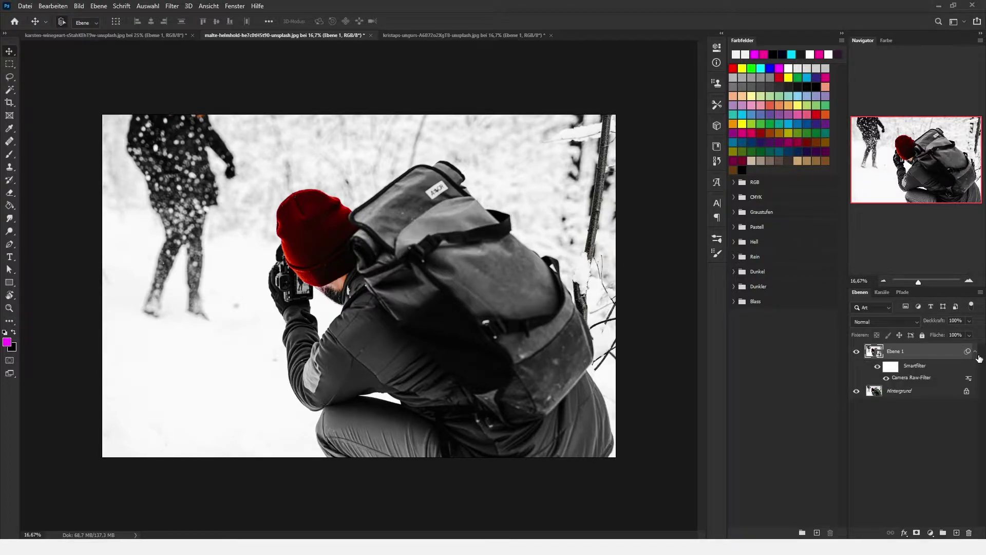
double_click(915, 378)
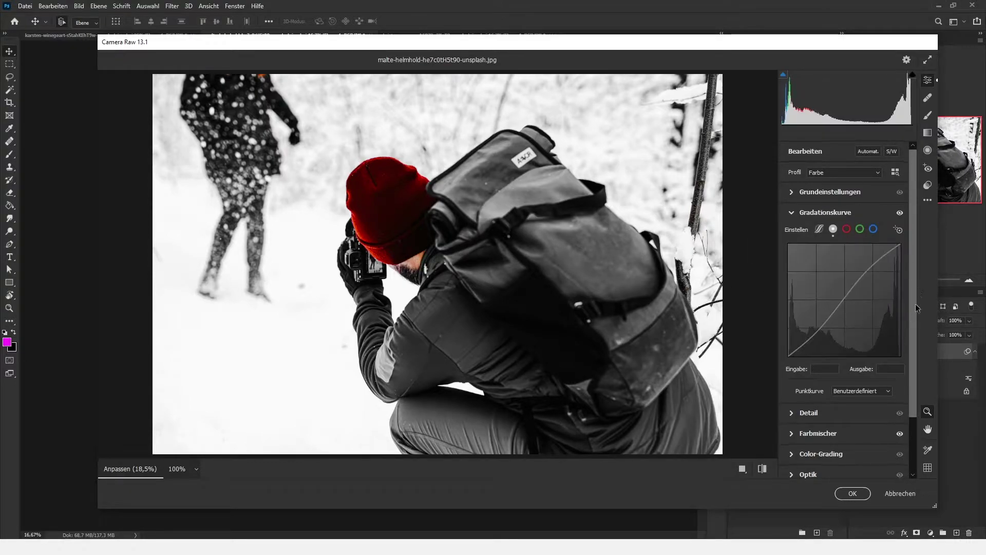
- Check the Farbmischer saturation values in Camera Raw, then move on to the snowy car photo
scroll(918, 307, "down", 2)
left_click(818, 376)
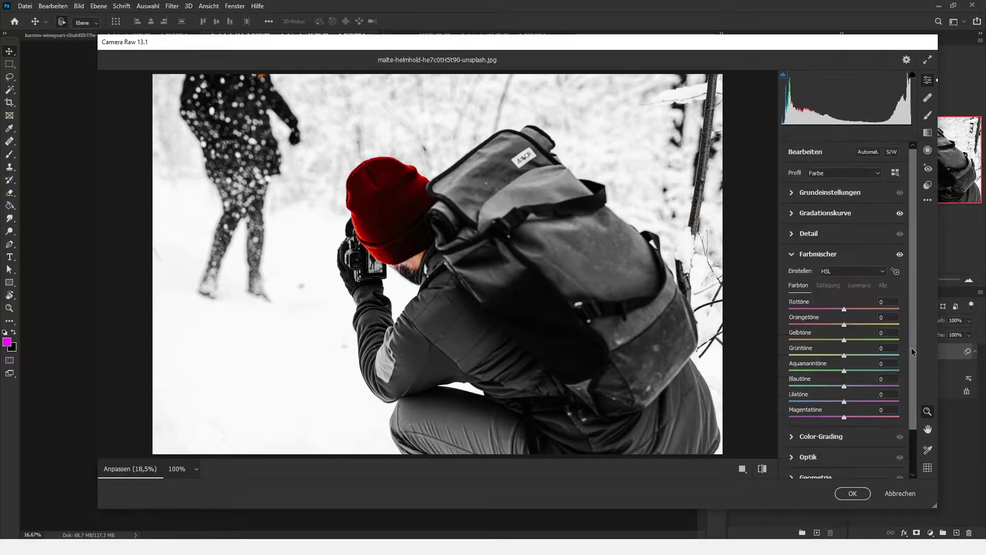
left_click(827, 285)
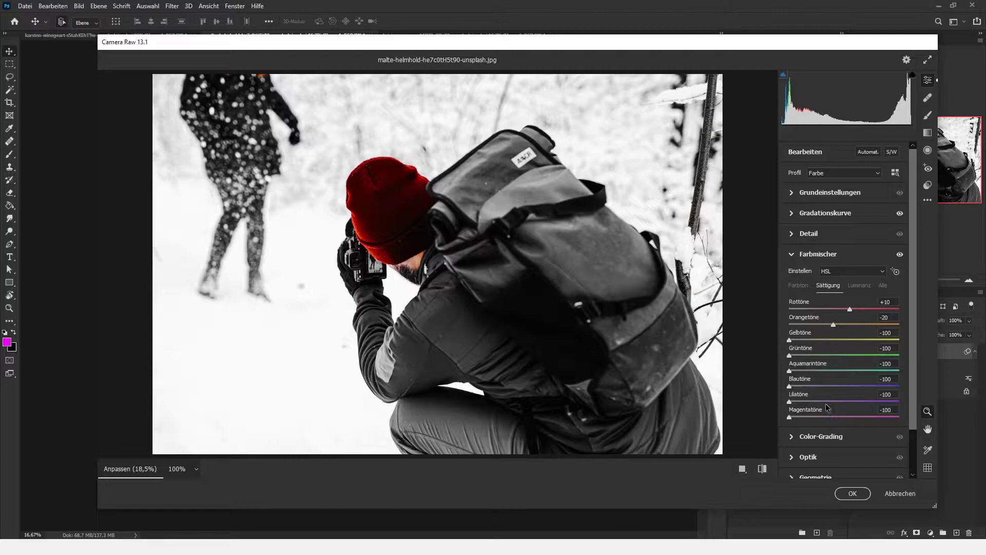
mouse_move(911, 365)
left_mouse_down()
mouse_move(912, 414)
mouse_move(912, 361)
left_mouse_up()
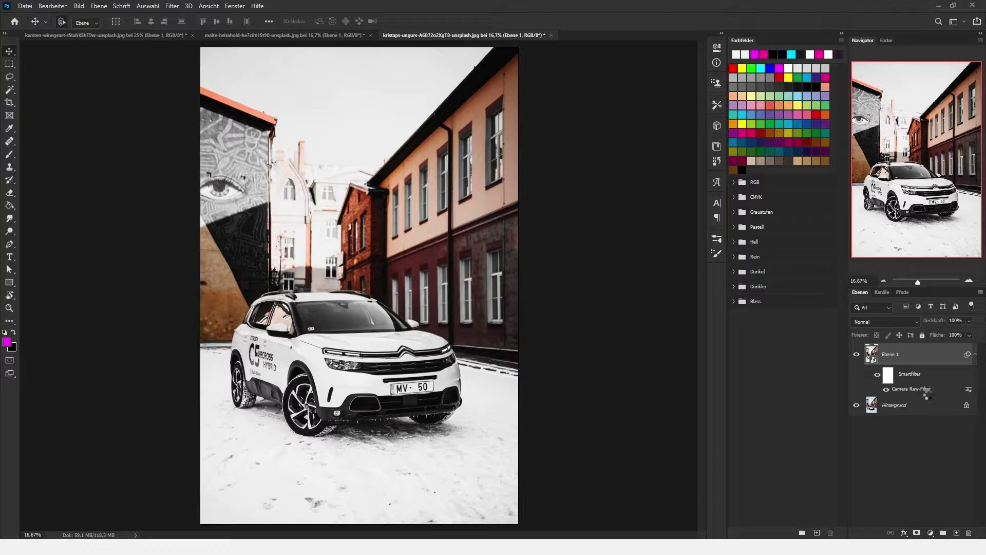
- In Camera Raw, set Reds and Oranges saturation to -100 and push Blues and Aquas high
double_click(922, 390)
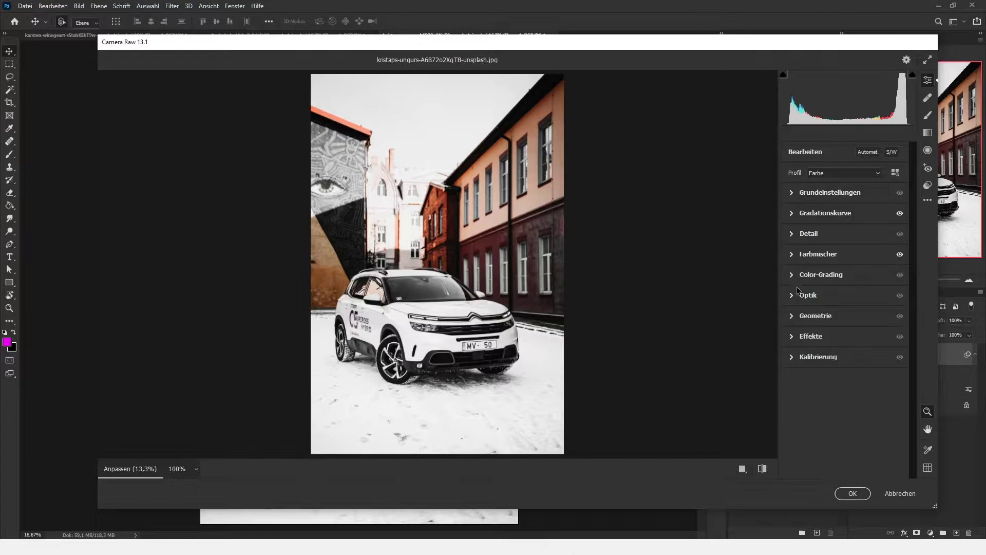
left_click(792, 255)
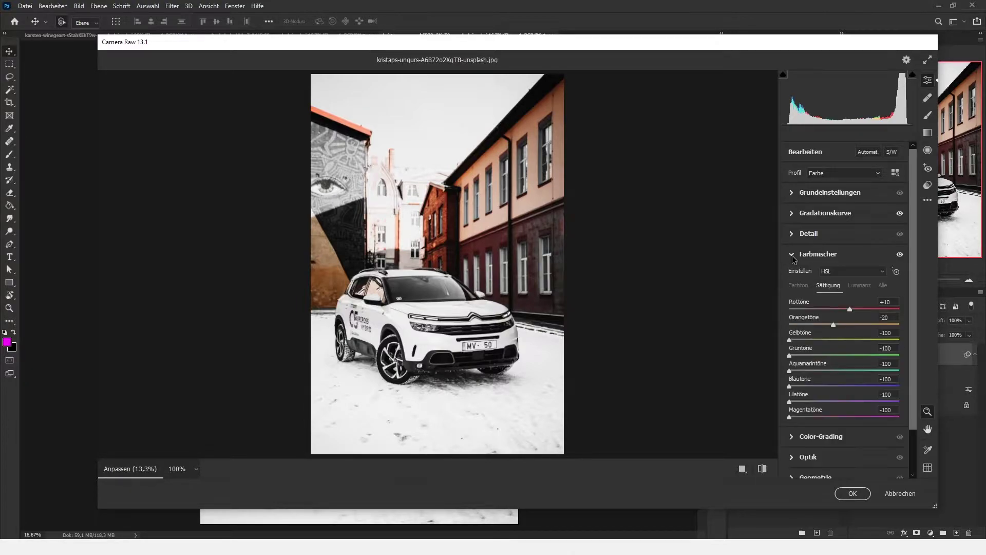
left_click_drag(833, 322, 789, 324)
left_click_drag(850, 308, 789, 308)
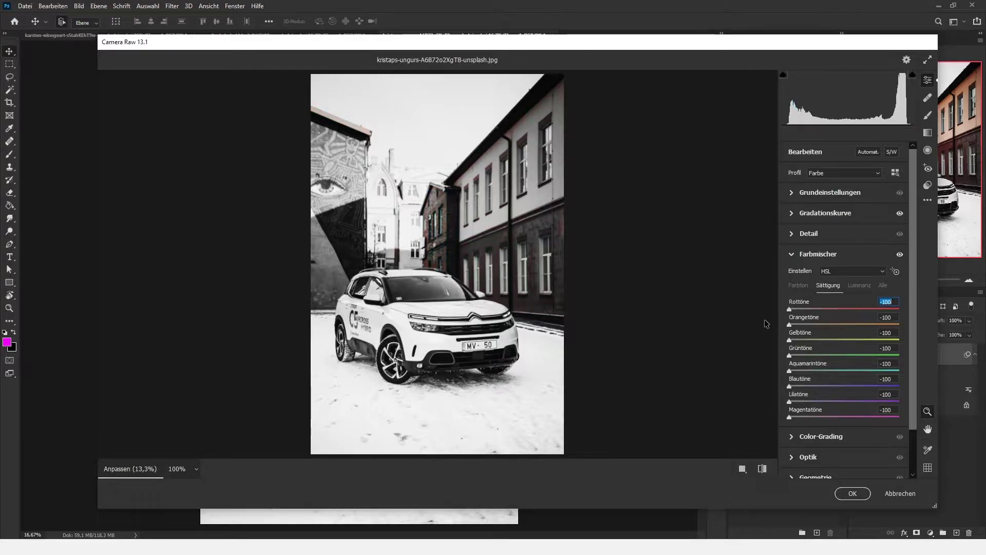
left_click_drag(790, 387, 939, 392)
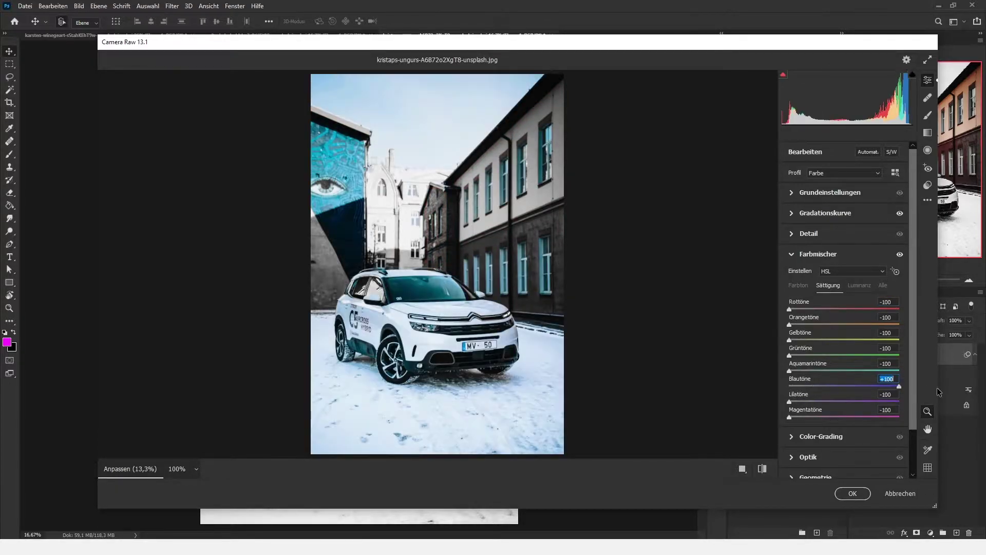
mouse_move(789, 371)
left_mouse_down()
mouse_move(873, 370)
mouse_move(788, 369)
left_mouse_up()
left_click_drag(899, 387, 899, 386)
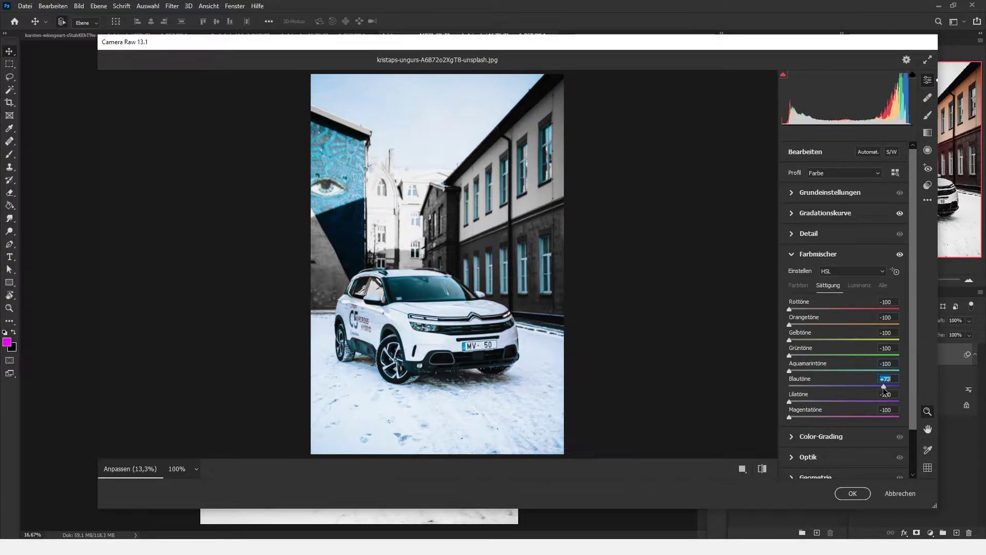
left_click(791, 402)
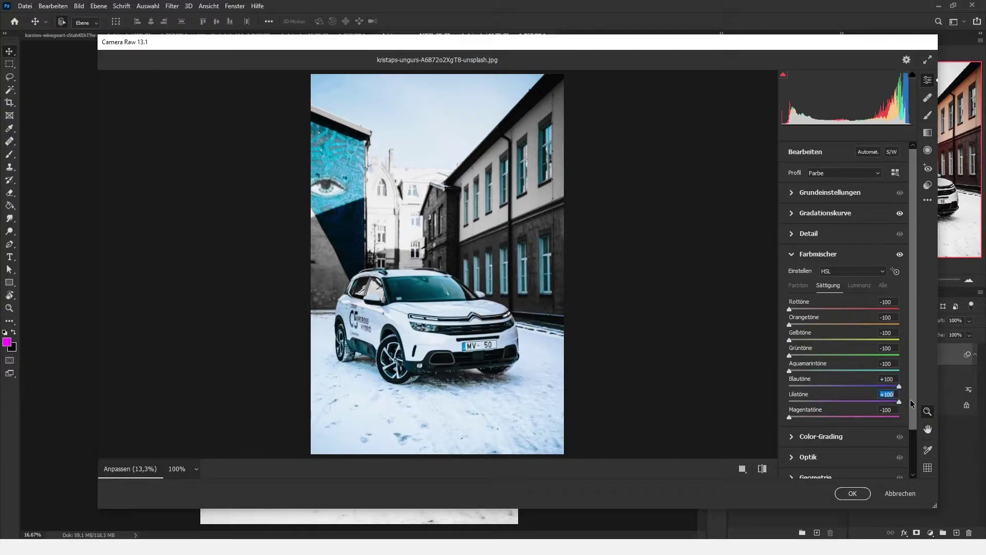
left_click(790, 417)
left_click_drag(790, 372, 930, 379)
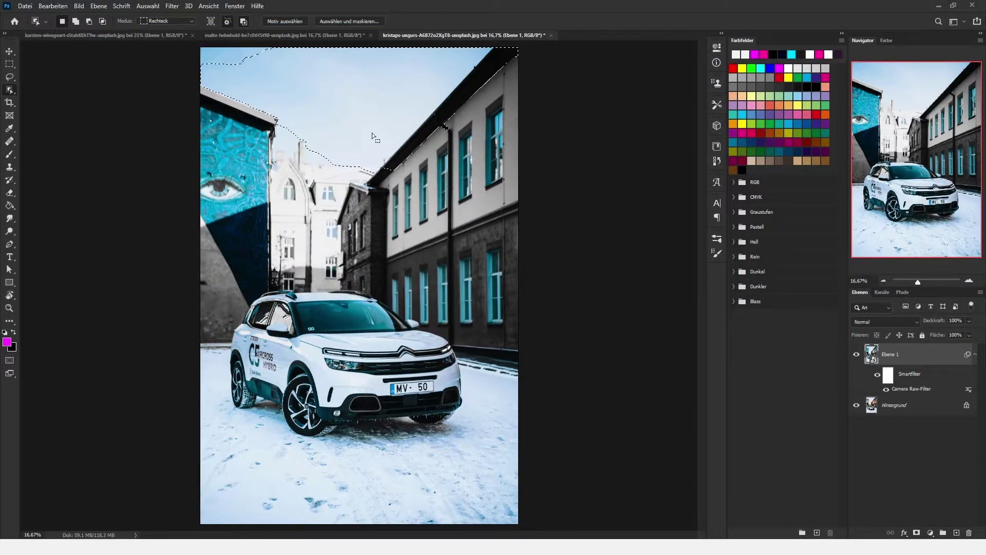
- Start a Pen path along the roofline with no fill and a 0.66 px stroke
left_click_drag(296, 77, 172, 38)
key("p")
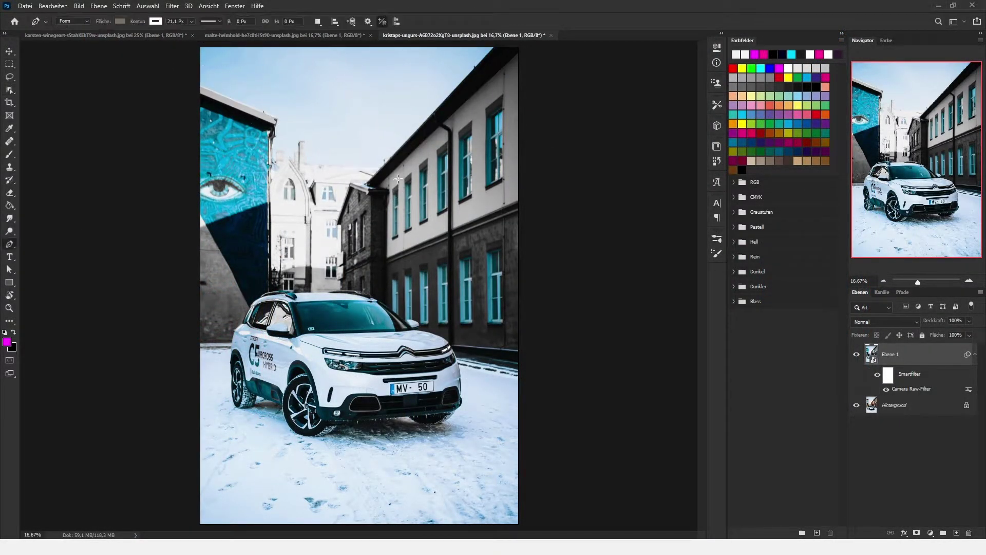
scroll(463, 265, "up", 5)
left_click(556, 108)
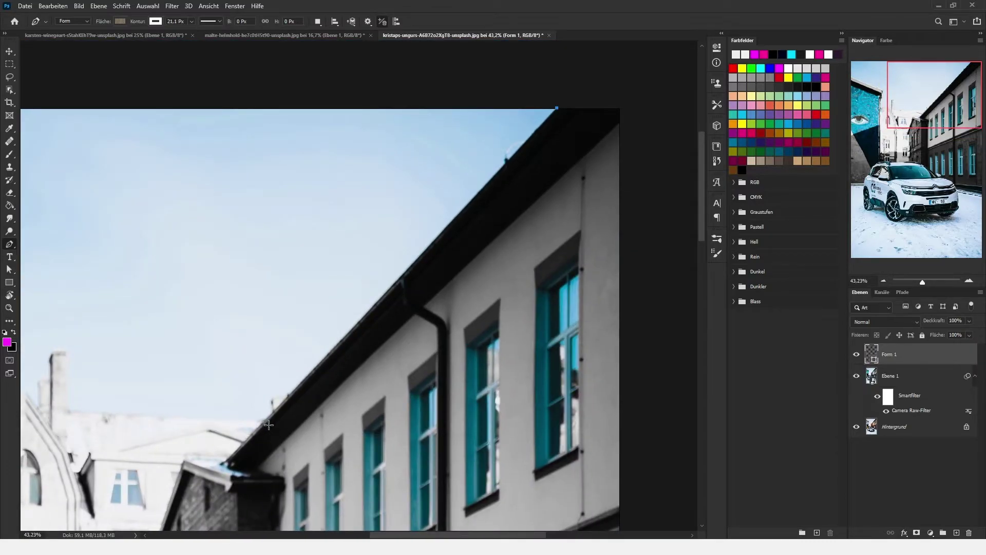
left_click(291, 404)
left_click_drag(290, 404, 377, 332)
left_click(120, 22)
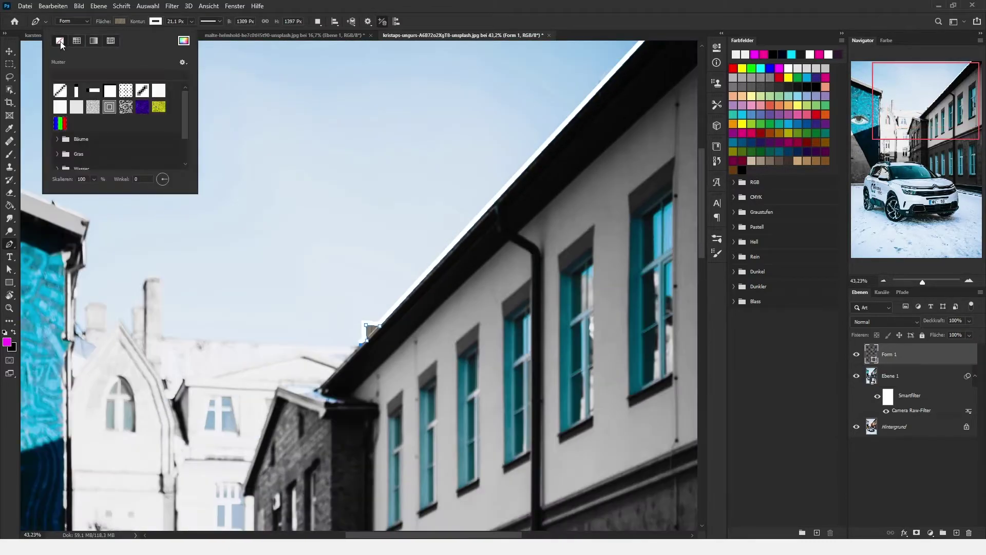
left_click(63, 45)
left_click(191, 21)
left_click_drag(191, 33, 169, 34)
- Trace around the chimneys and rooftops, then close the outline around the sky beyond the image edges
left_click(161, 335)
left_click(160, 277)
left_click(148, 279)
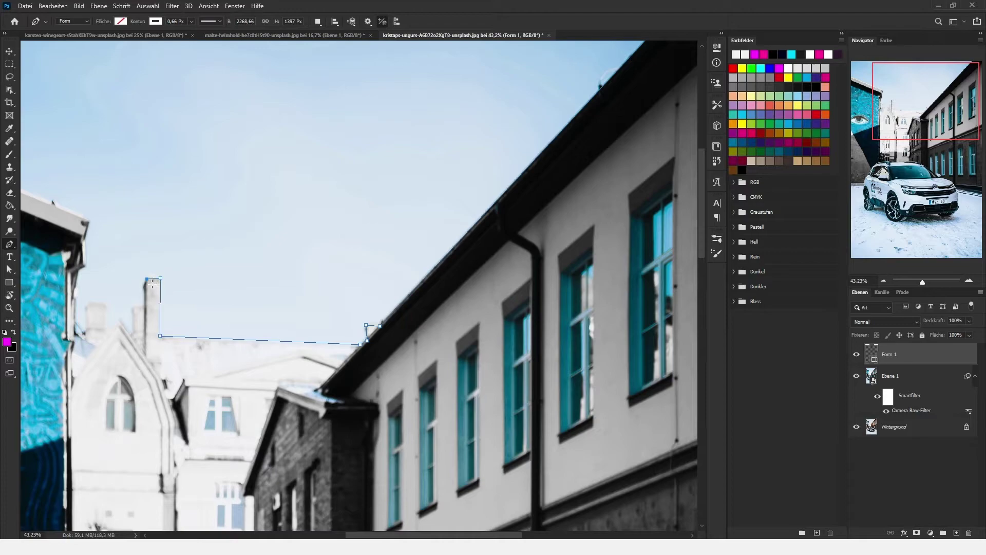
left_click(133, 304)
left_click(134, 335)
left_click(119, 320)
left_click(105, 332)
left_click(105, 303)
left_click(86, 304)
left_click(84, 334)
left_click(72, 319)
scroll(429, 303, "left", 5)
scroll(429, 303, "up", 2)
left_click(198, 119)
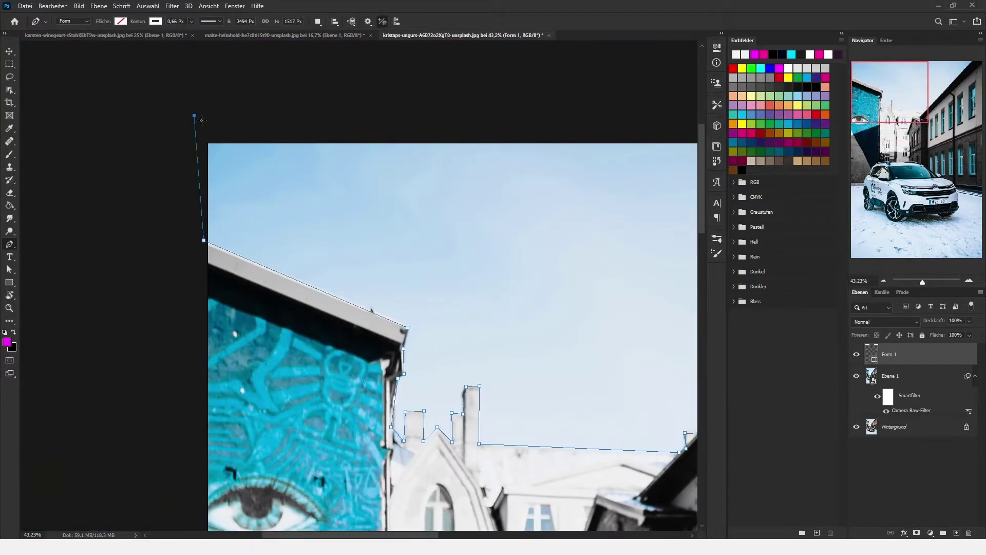
scroll(198, 119, "right", 8)
scroll(199, 119, "up", 1)
left_click(456, 128)
left_click(491, 191)
scroll(415, 239, "down", 2)
- Turn the path into a selection, add a layer mask to Ebene 1 and invert it
right_click(80, 282)
left_click(154, 327)
left_click(561, 146)
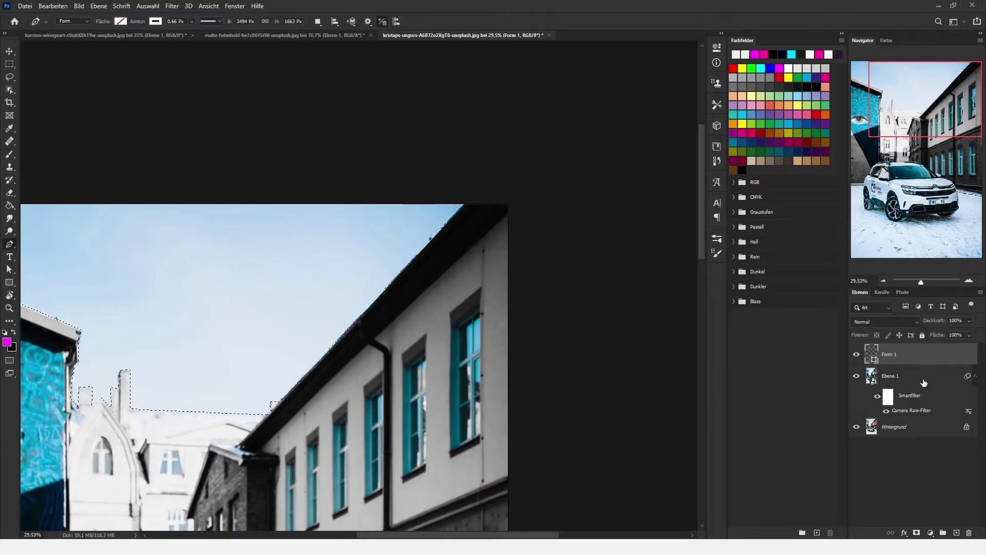
left_click(924, 380)
key("ctrl+i")
- Open Ebene 1's layer mask properties, showing 100% density and a 2.3 px feather
key("v")
scroll(606, 287, "down", 3)
scroll(606, 287, "up", 2)
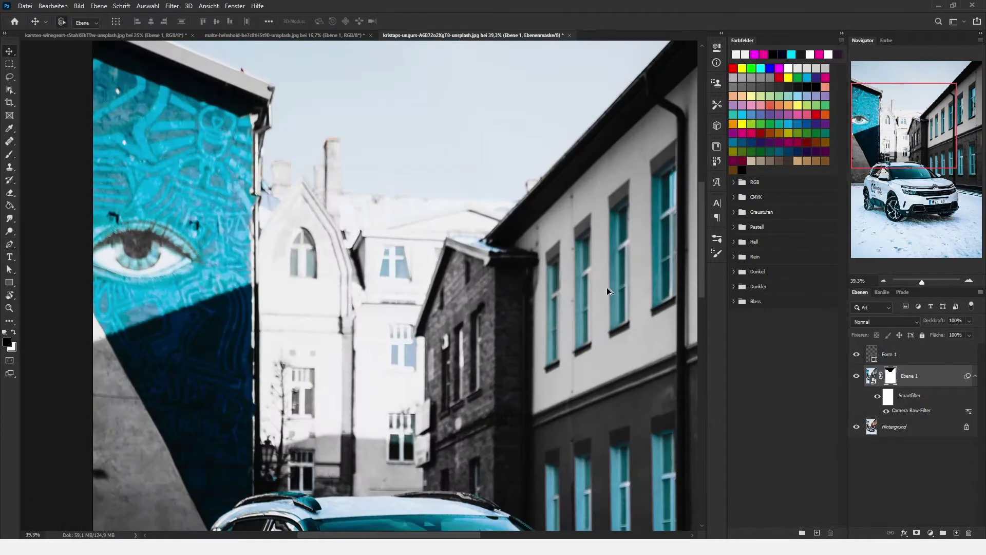
scroll(668, 303, "down", 3)
double_click(890, 375)
left_click(818, 161)
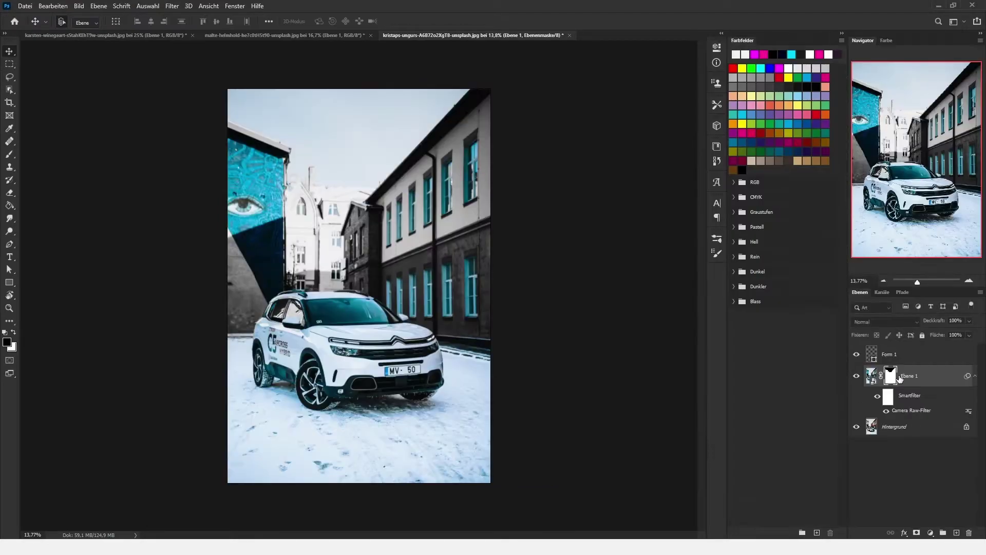
left_click(718, 237)
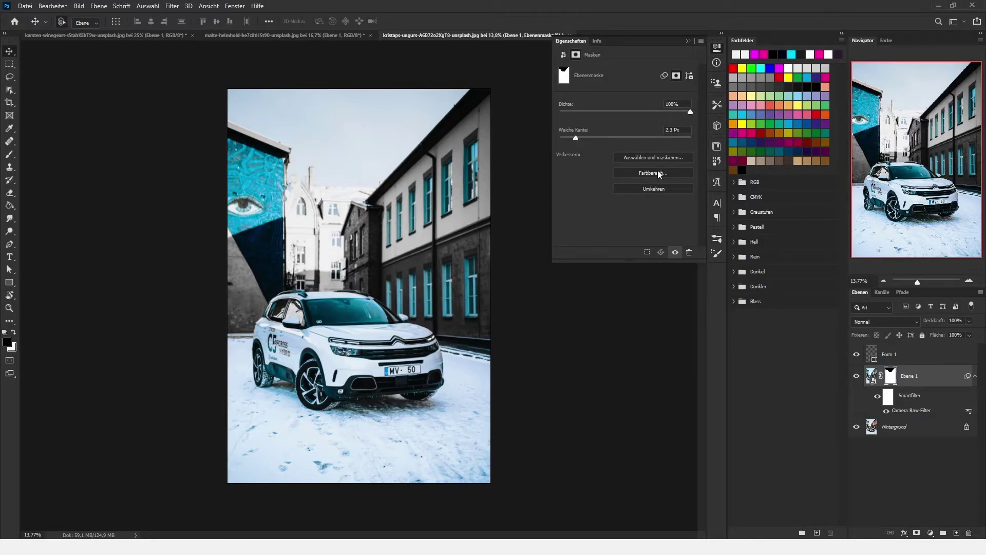